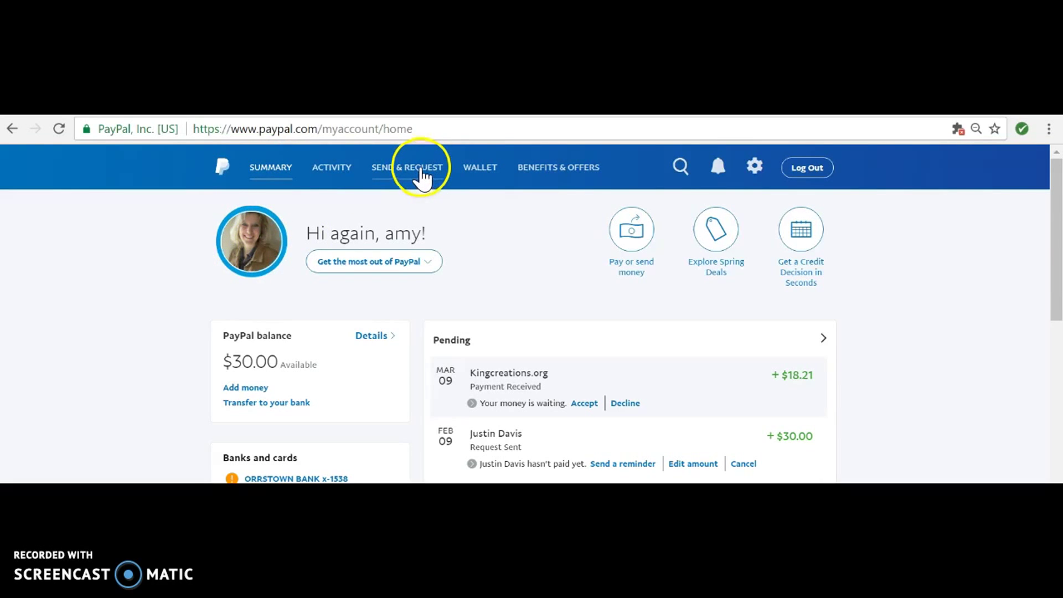
Go from the send money overview to PayPal's Send and Request Money page.
click(627, 239)
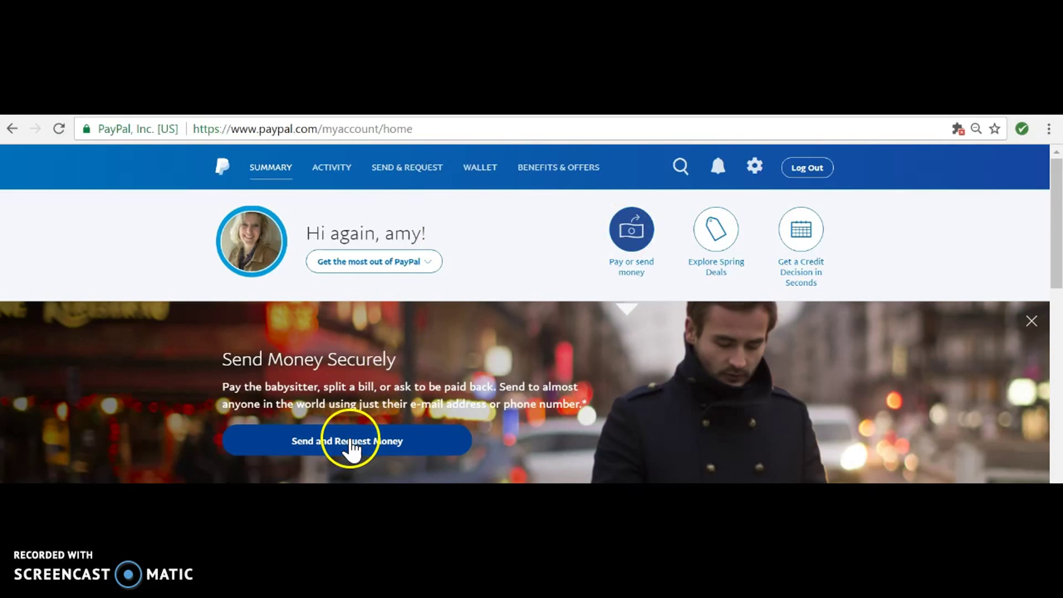
click(349, 444)
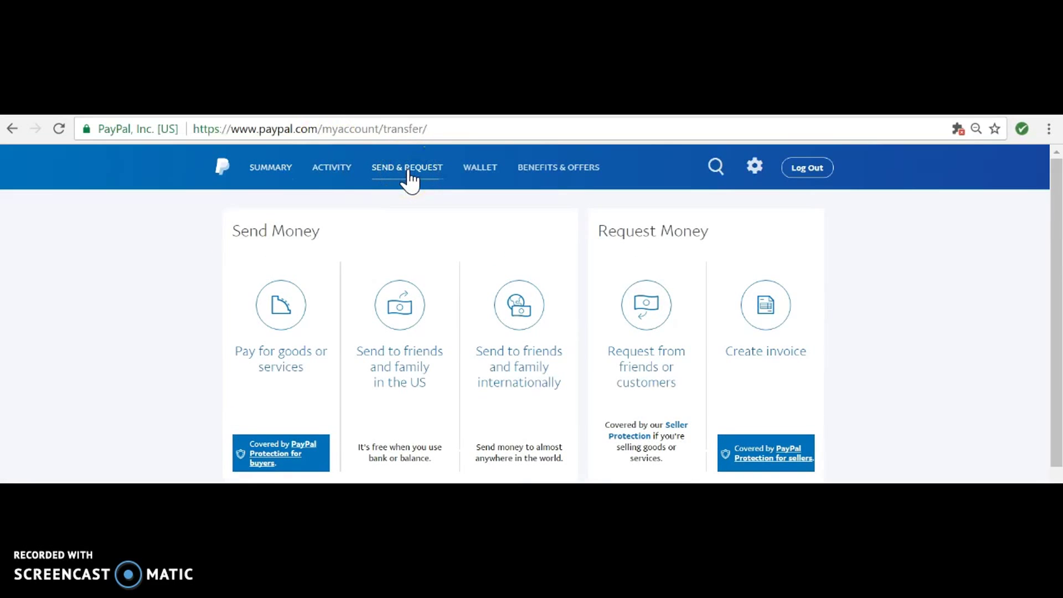
click(283, 308)
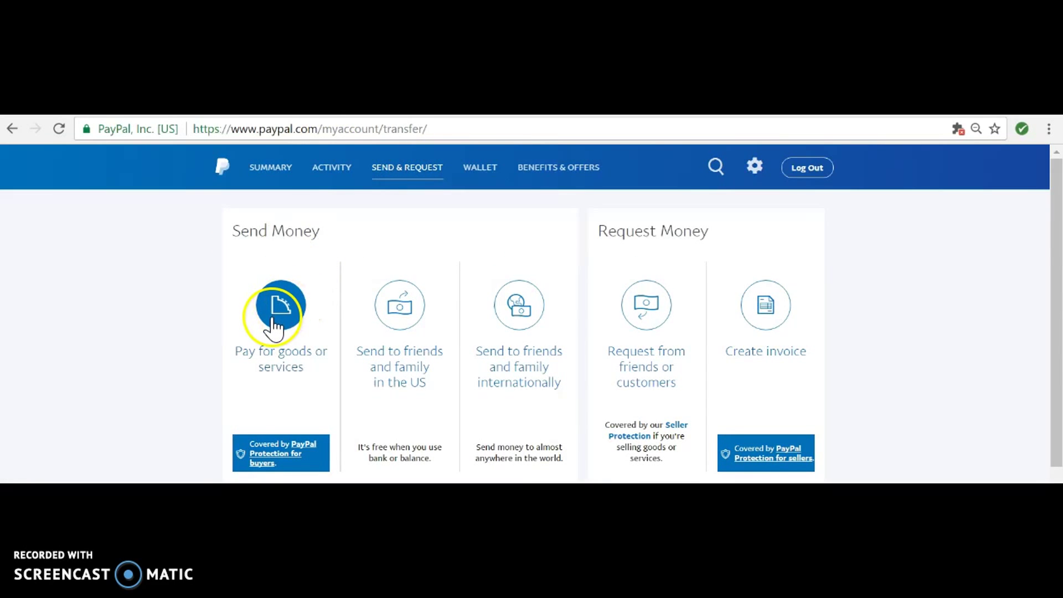
click(402, 324)
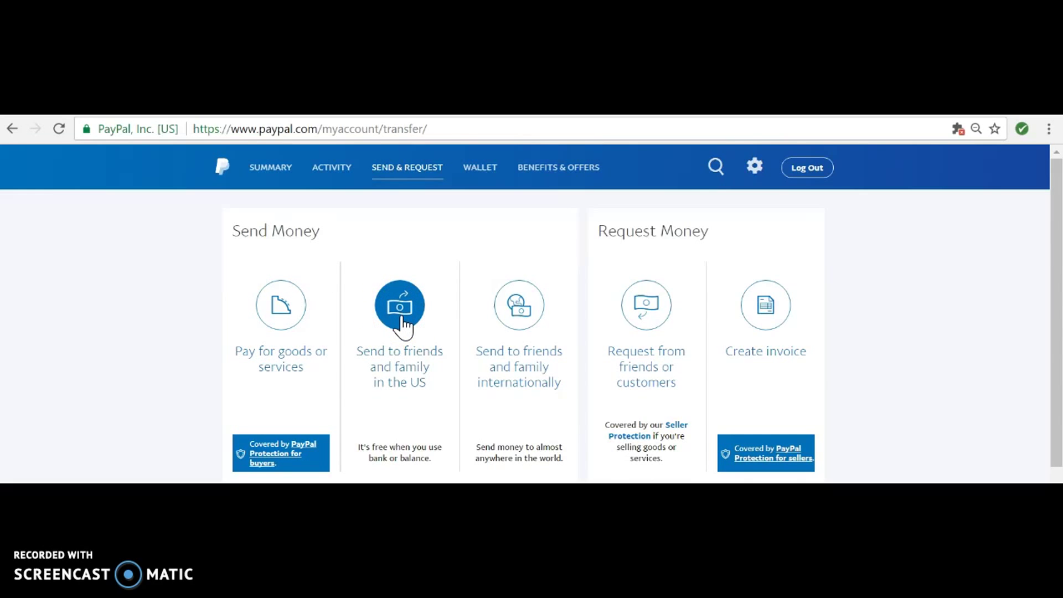
click(276, 323)
click(411, 332)
click(324, 320)
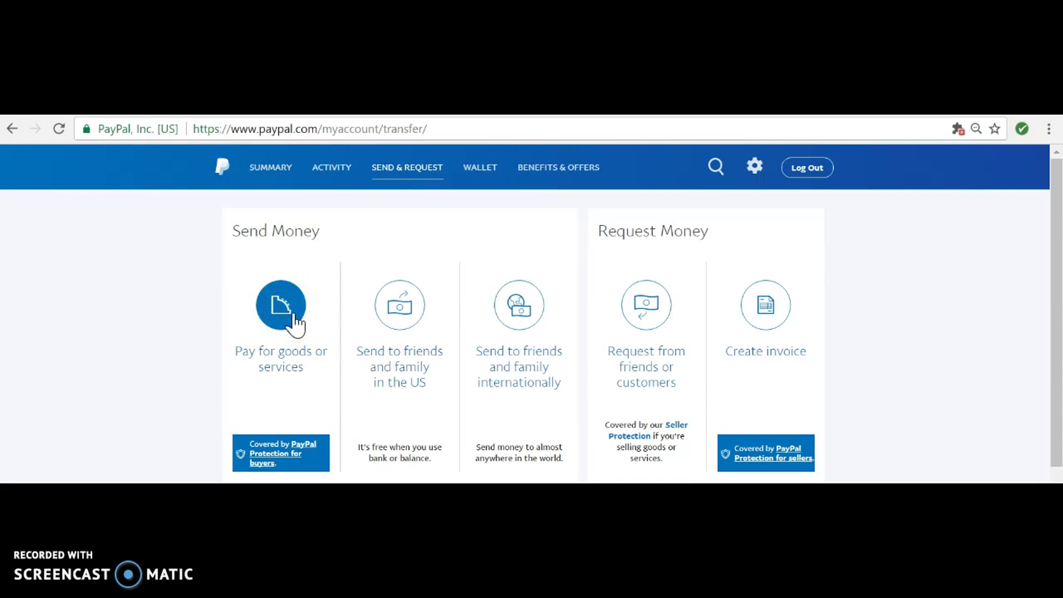
Focus the recipient Email, Mobile Number or Name field on the goods-or-services form.
click(379, 317)
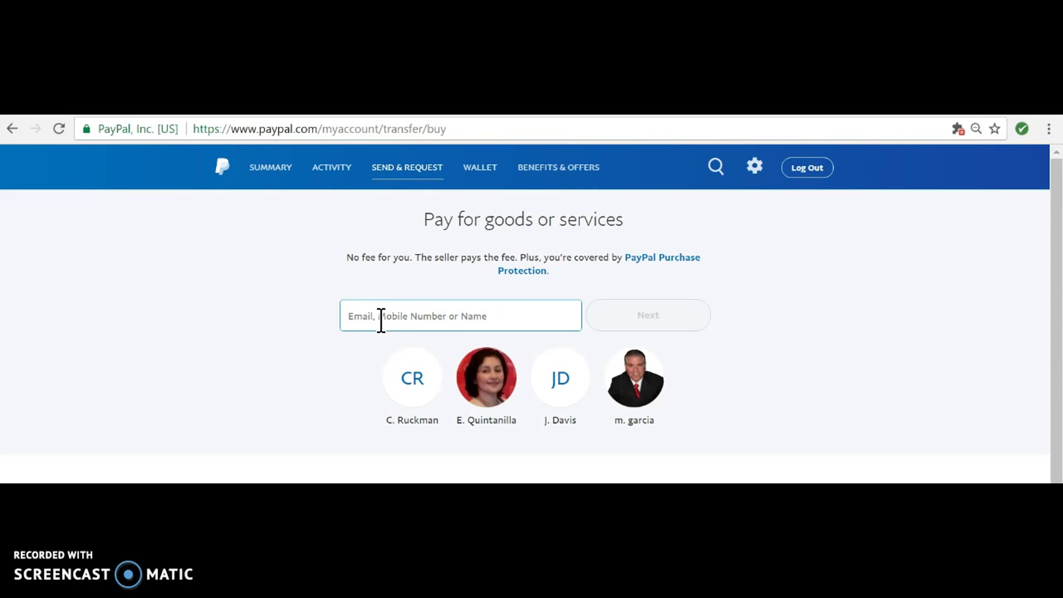
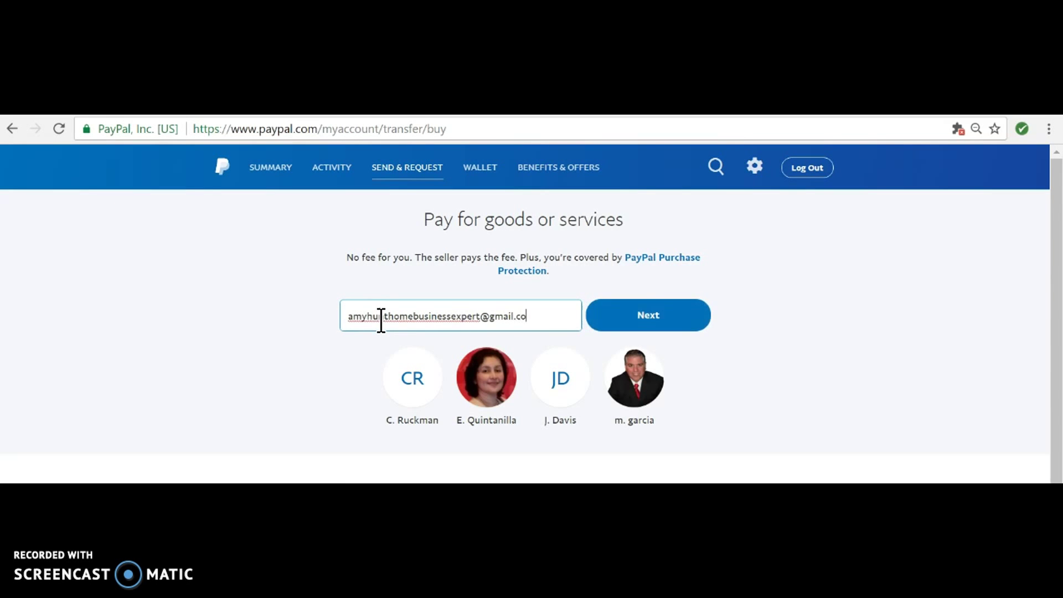
Continue to the $0.00 USD payment preview for the entered recipient.
click(643, 317)
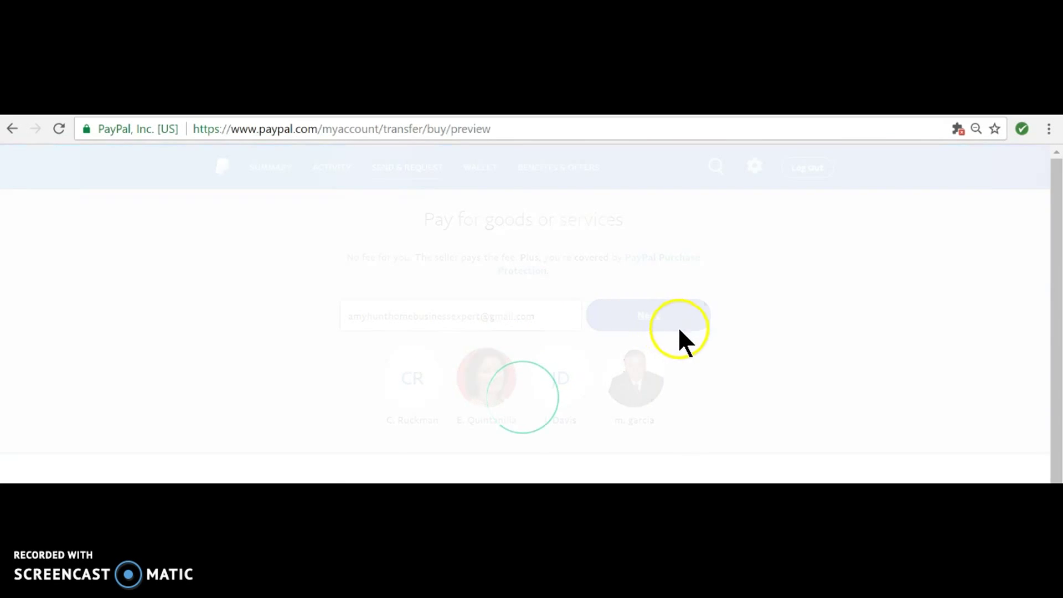